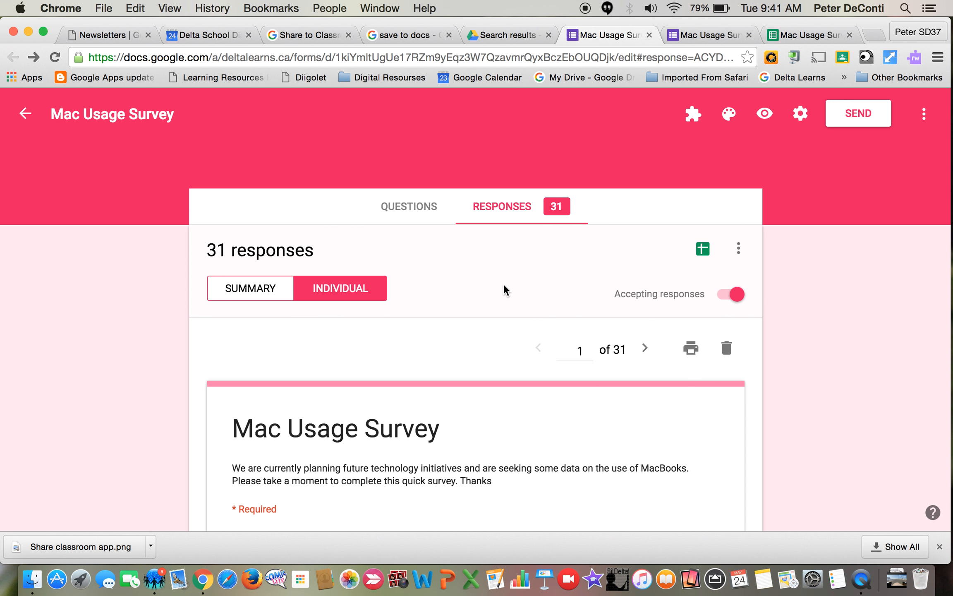
Examine the summary charts and answer lists of the Mac Usage Survey responses, down to the Name question.
click(508, 209)
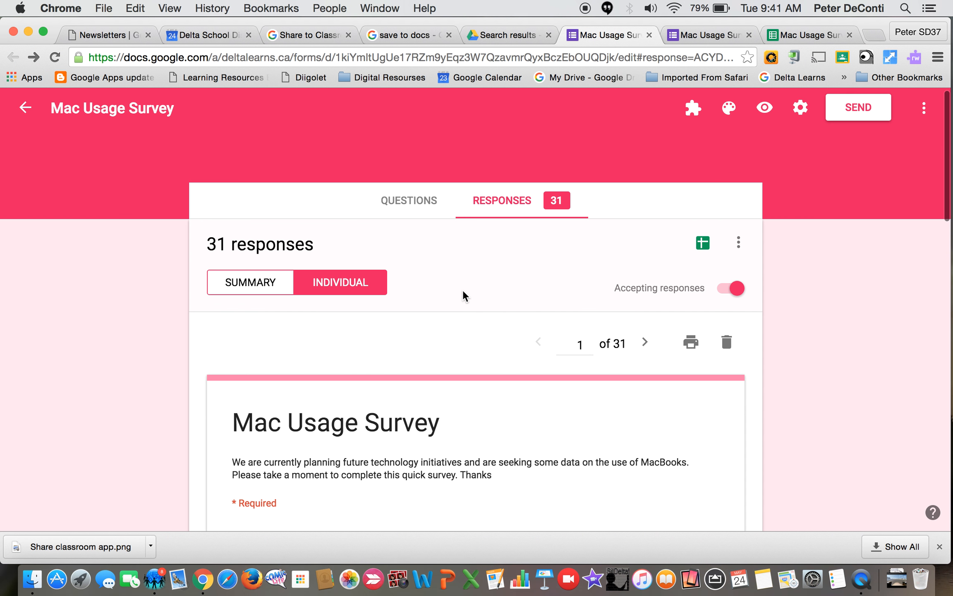
scroll(463, 292, down, 3)
scroll(463, 290, down, 5)
scroll(462, 290, up, 5)
click(255, 233)
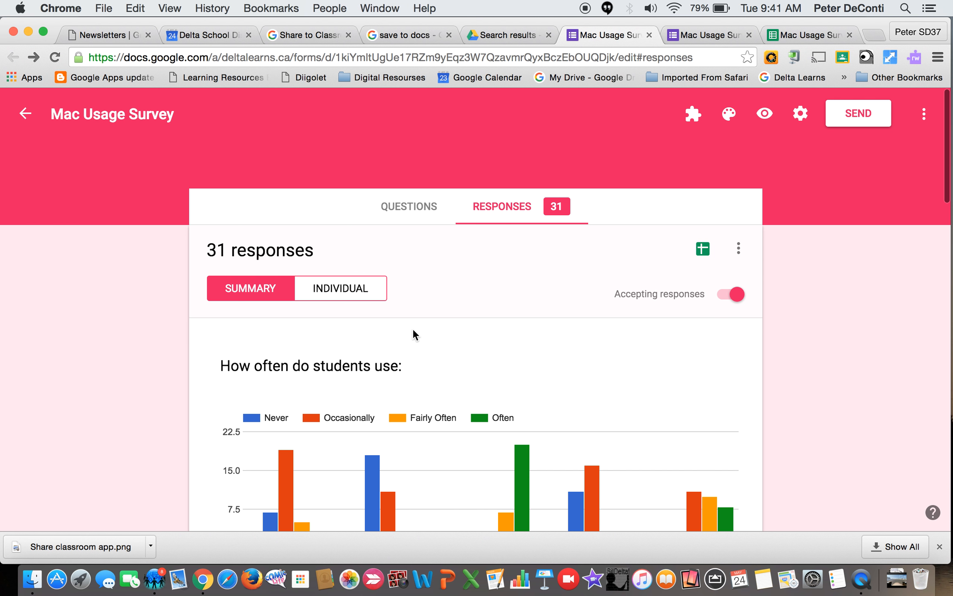
scroll(412, 328, down, 8)
scroll(412, 328, up, 3)
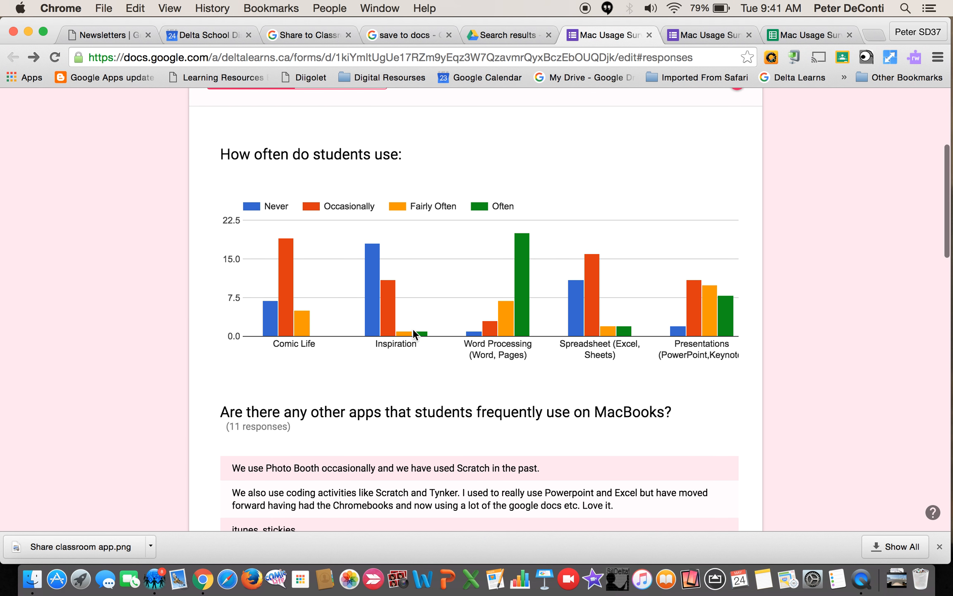
scroll(413, 328, down, 5)
scroll(412, 329, down, 10)
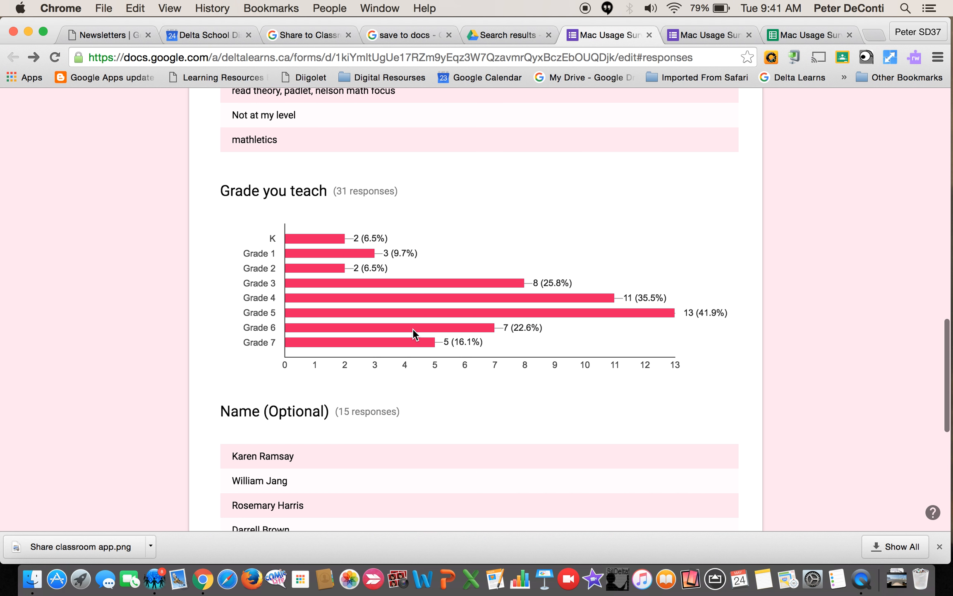
scroll(412, 329, up, 12)
scroll(412, 328, up, 8)
Switch to the individual responses and read through the first respondent's answers.
click(360, 286)
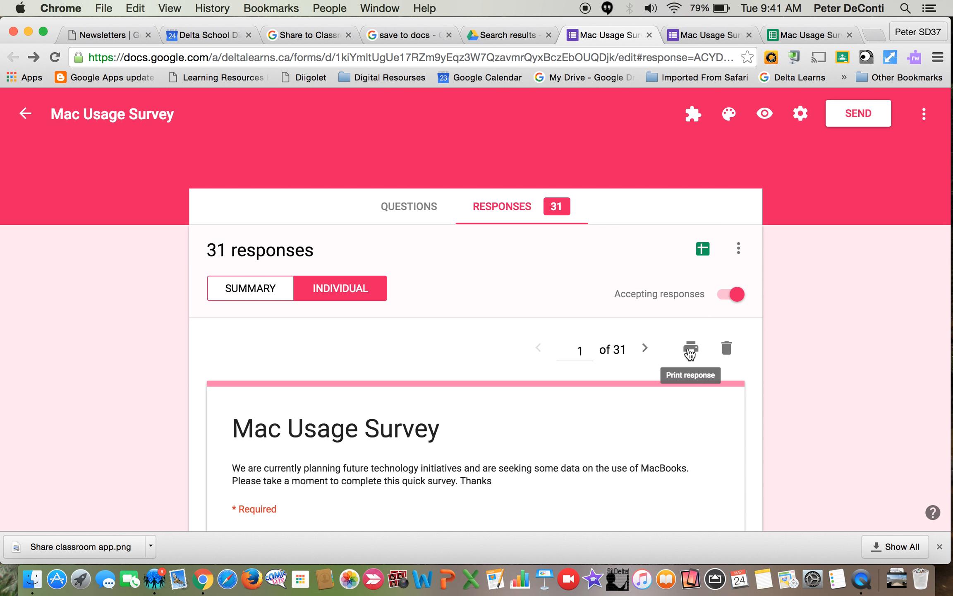
scroll(634, 418, down, 20)
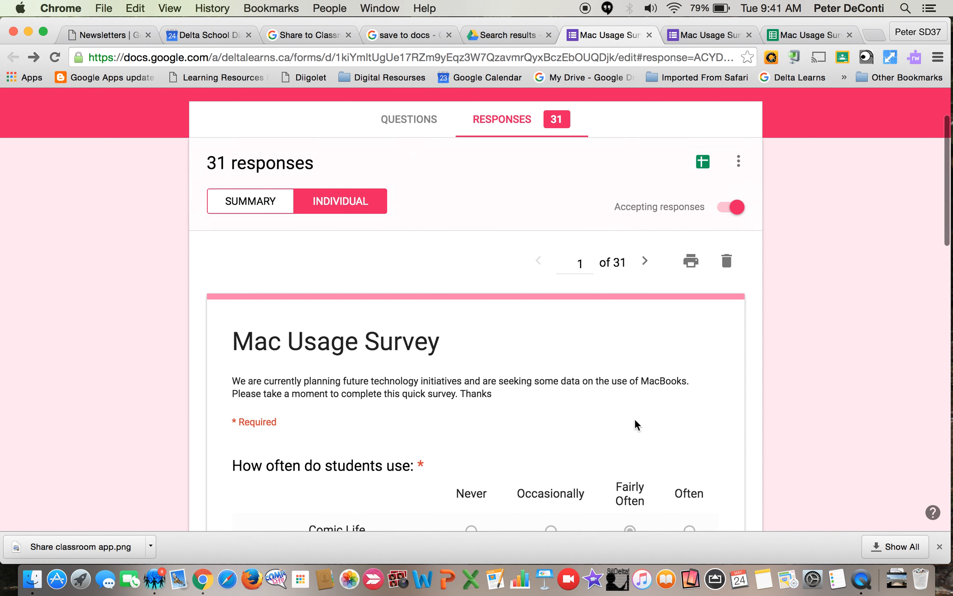
scroll(634, 417, down, 7)
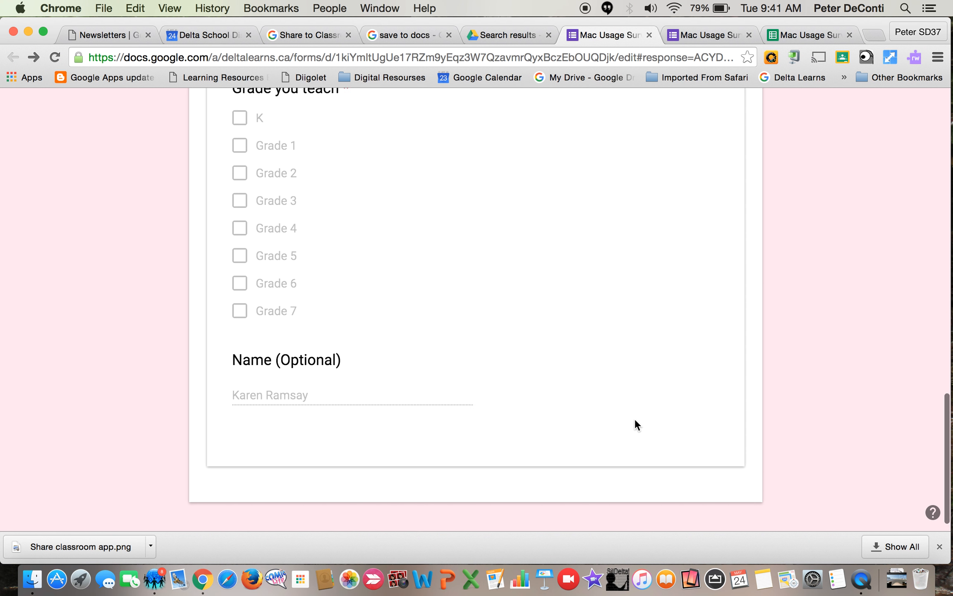
scroll(635, 418, up, 8)
scroll(635, 418, up, 20)
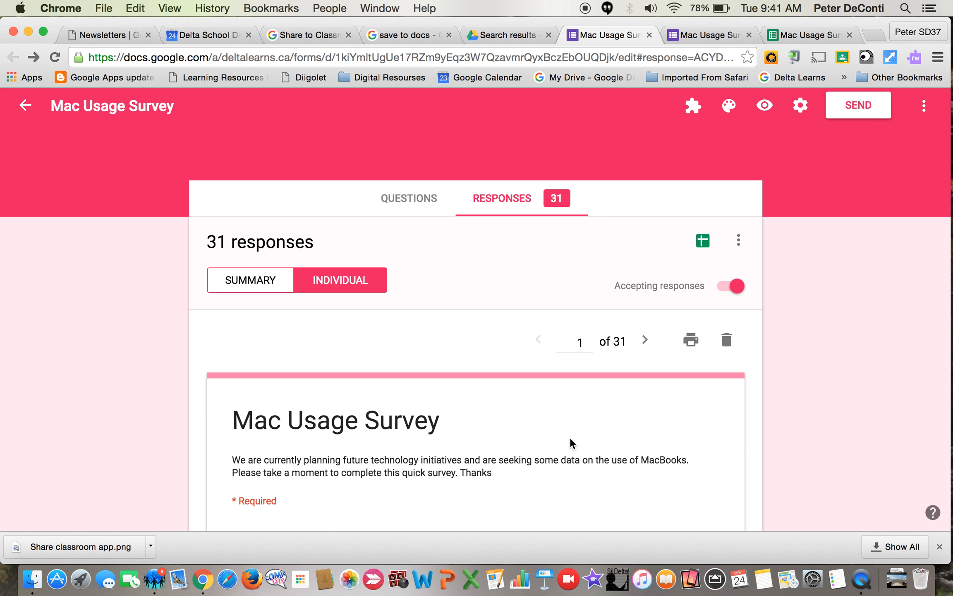
scroll(570, 439, down, 6)
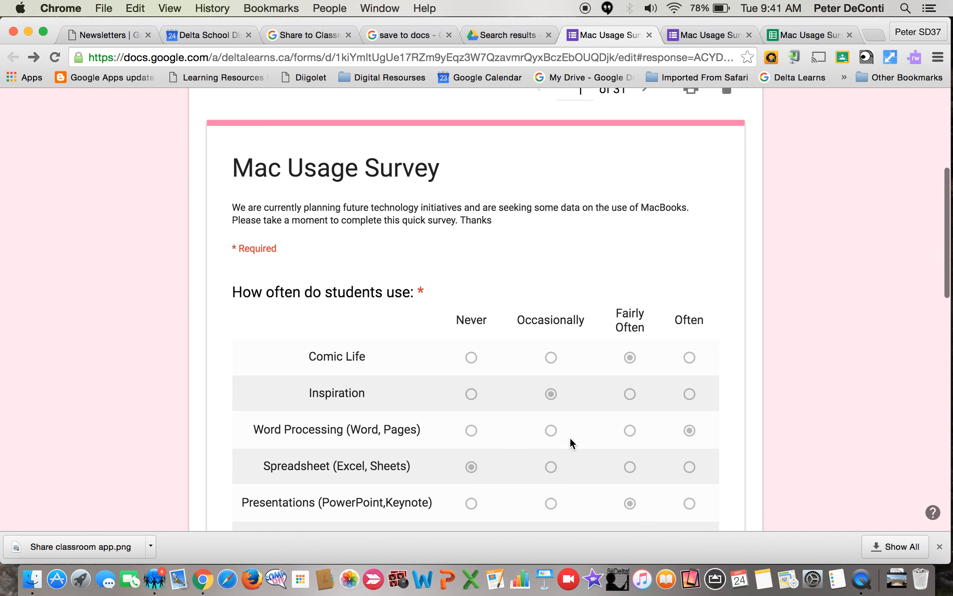
scroll(570, 438, up, 6)
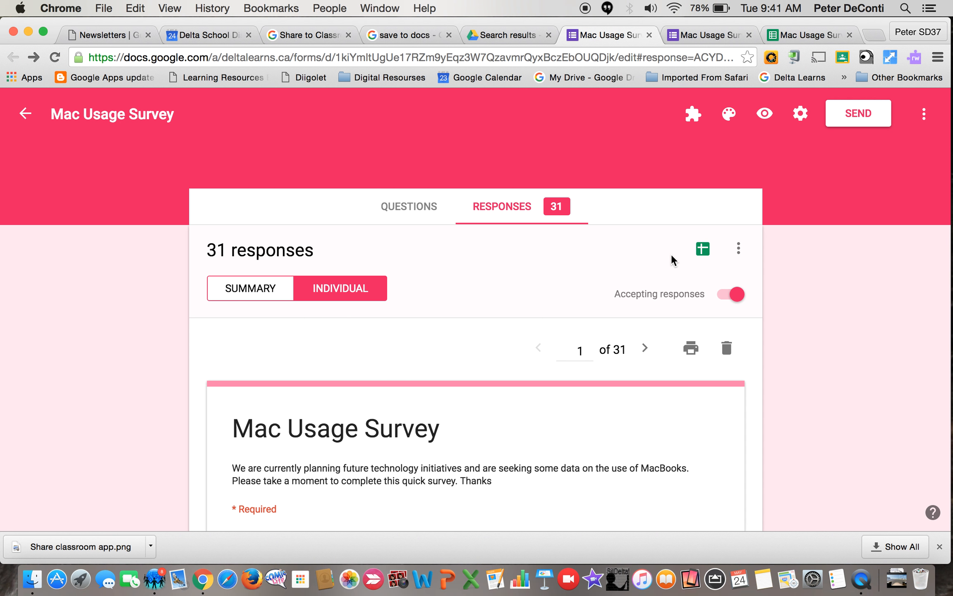
Open the survey responses in Sheets and return to the form to recheck the first individual response.
click(703, 250)
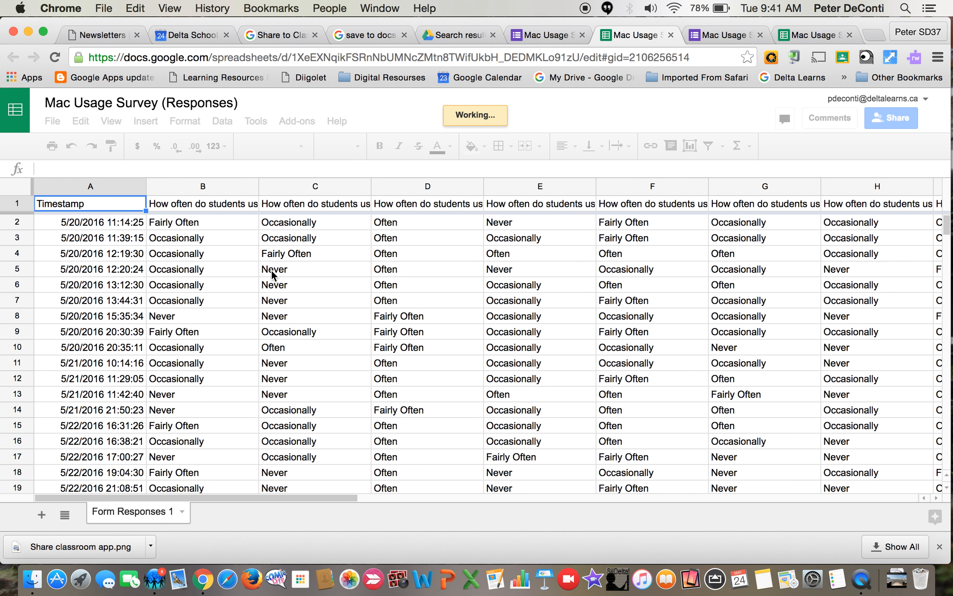
click(537, 35)
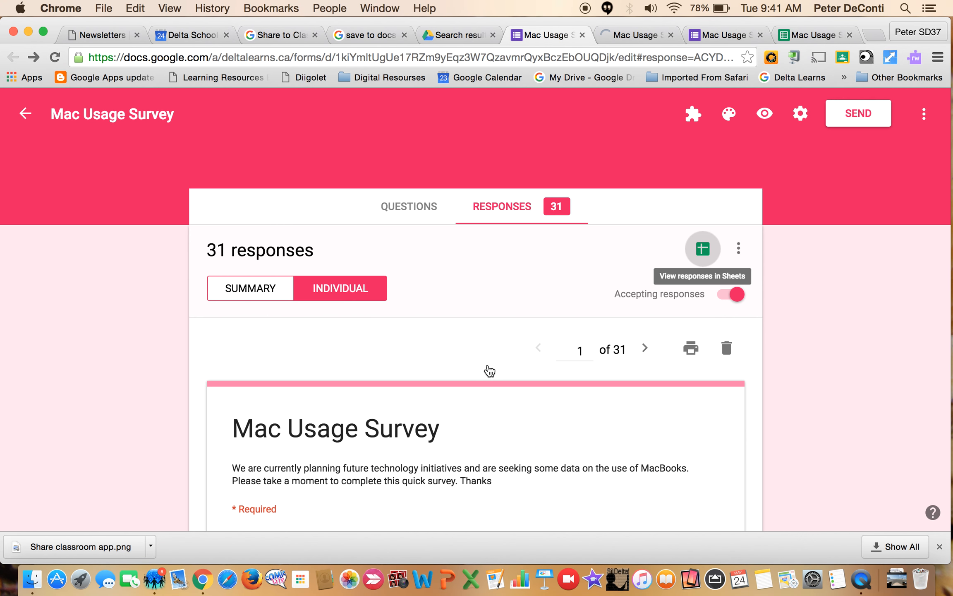
scroll(490, 370, down, 20)
scroll(488, 369, up, 3)
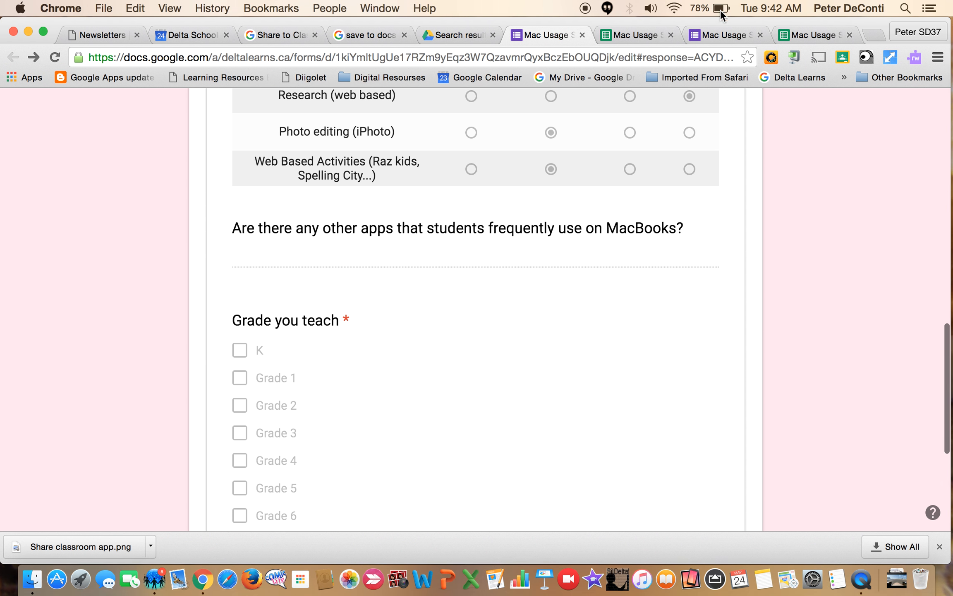
Look over the live survey form's app usage grid, other apps question and grade options.
click(725, 35)
scroll(339, 417, down, 10)
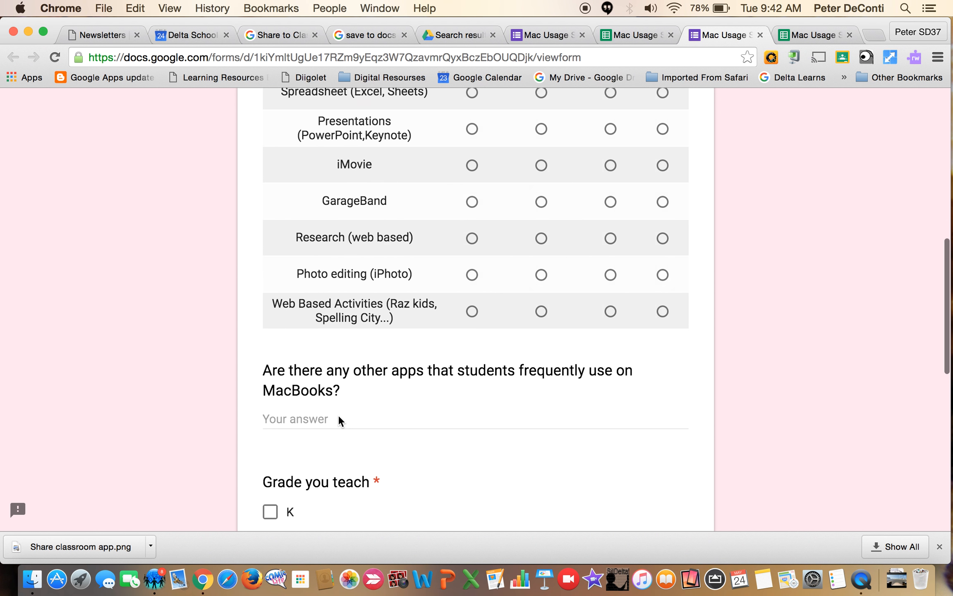
scroll(338, 415, down, 2)
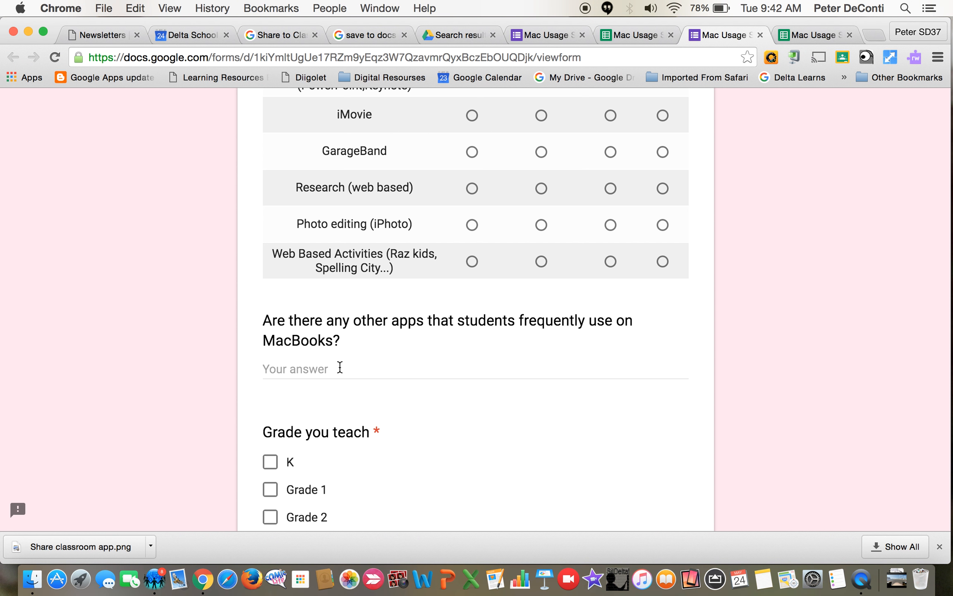
scroll(340, 367, up, 2)
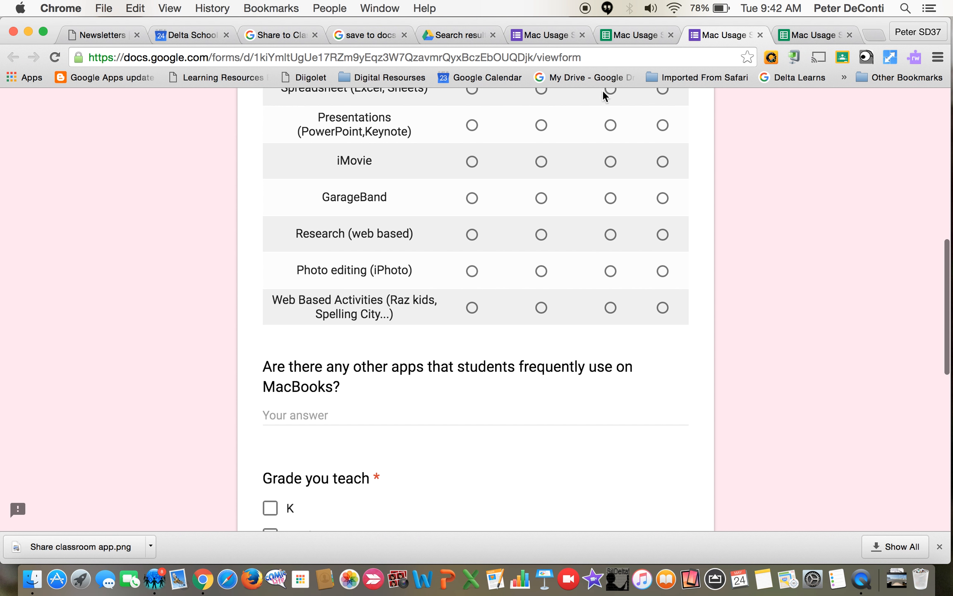
Start the Save As Doc add-on in the Mac Usage Survey (Responses) spreadsheet.
click(635, 35)
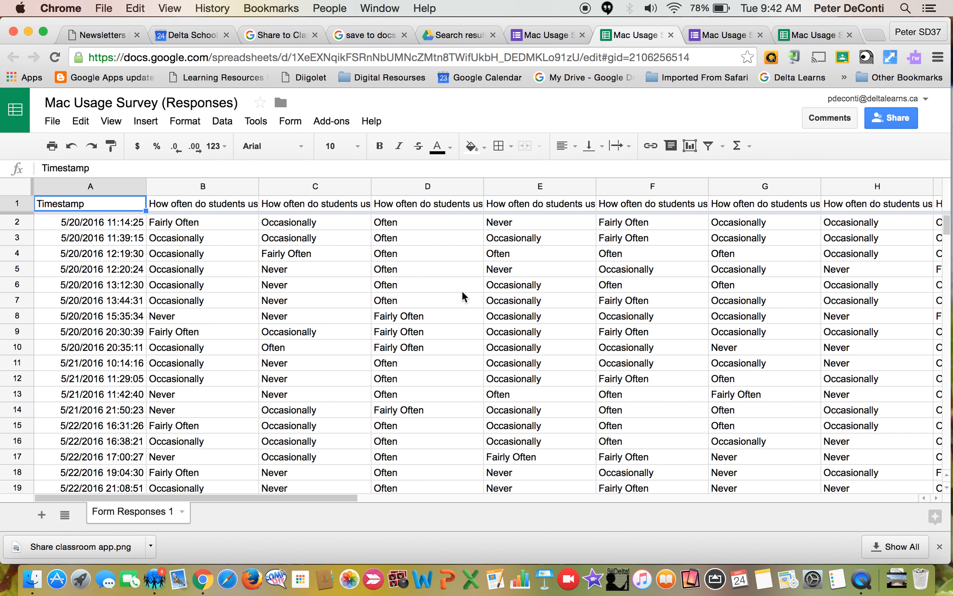
click(330, 122)
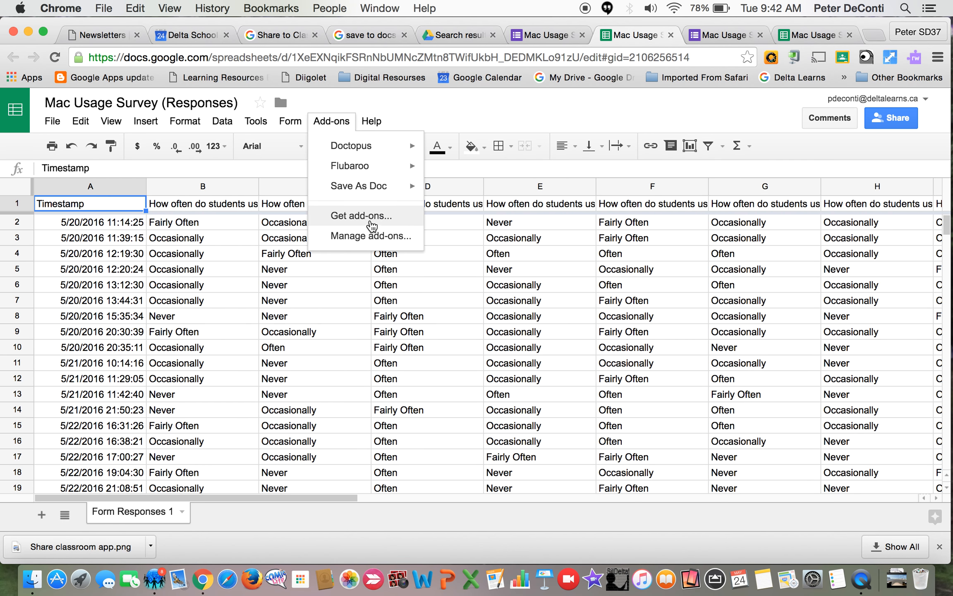
mouse_move(379, 195)
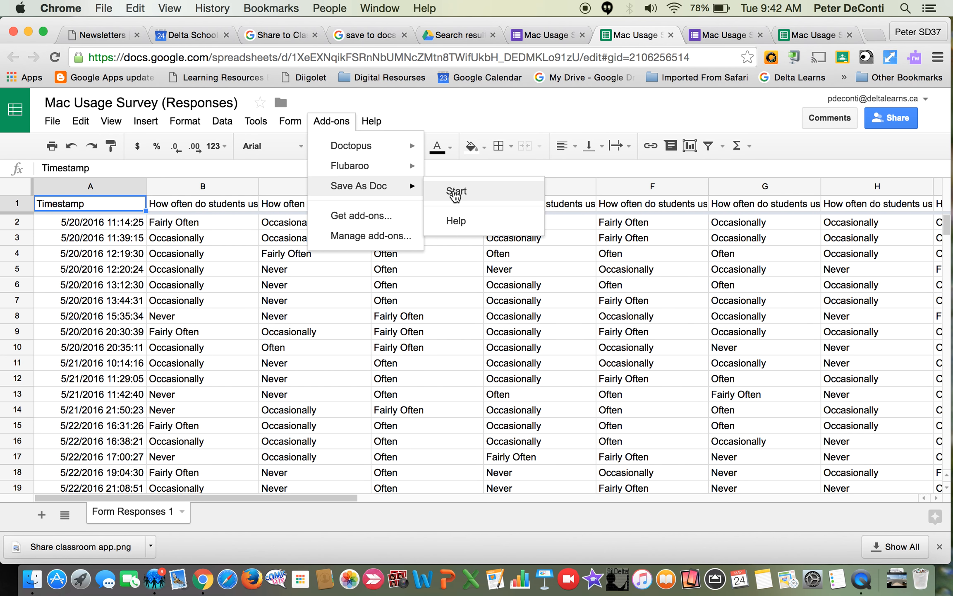
click(455, 195)
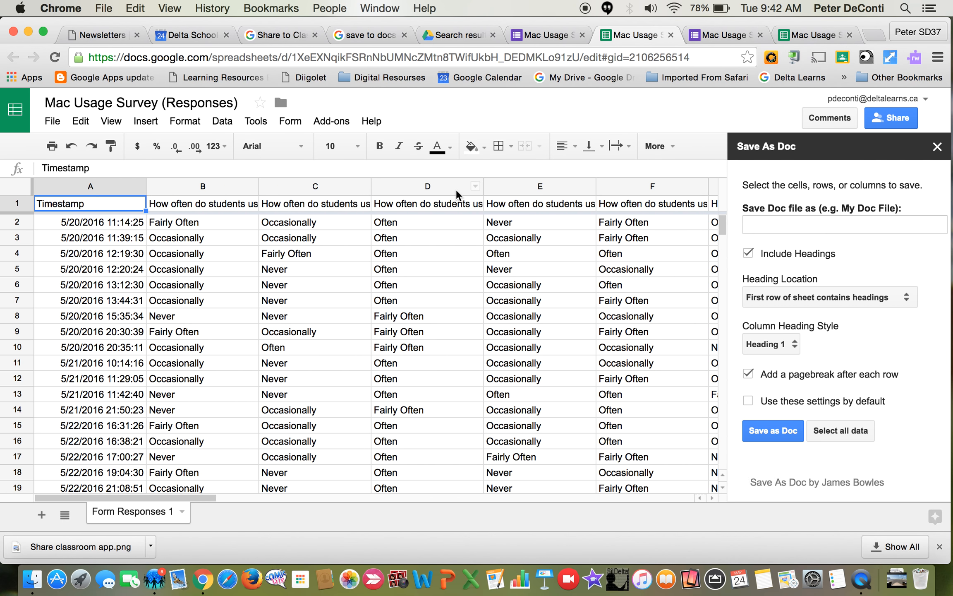
Name the Doc file Mac Survey, select all the sheet's data and save it as a Doc.
text(AAAAAA)
click(785, 225)
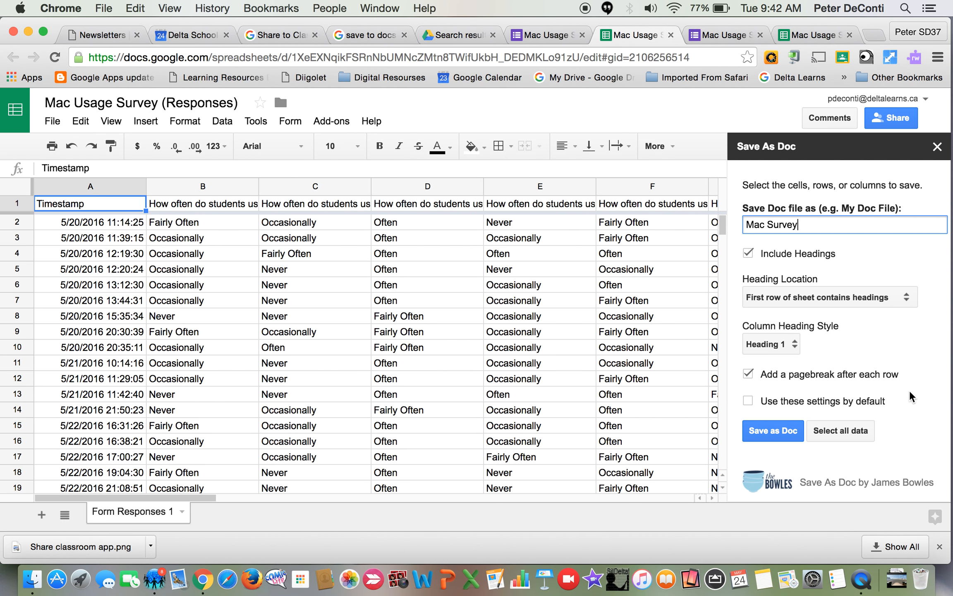
click(858, 432)
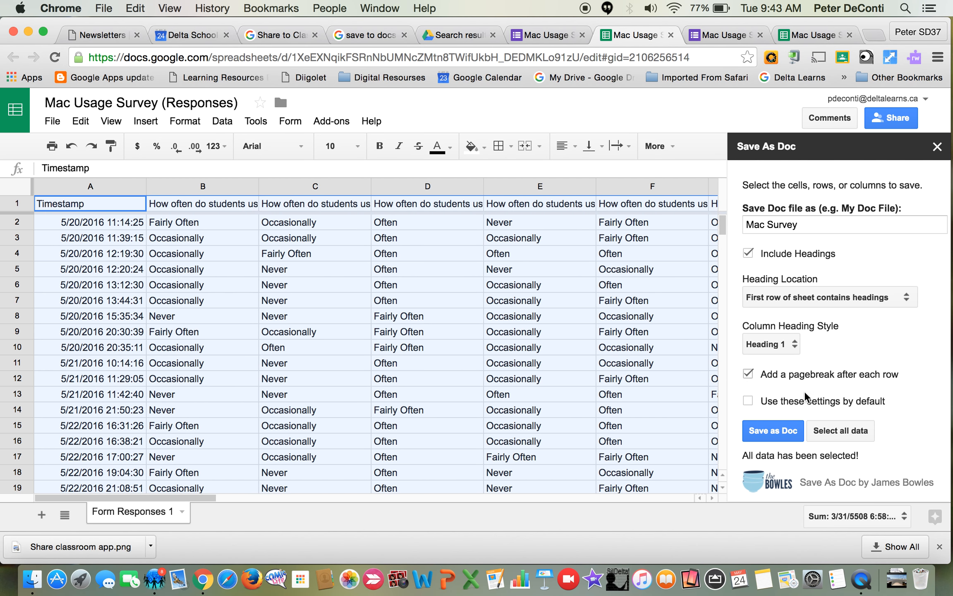
click(772, 433)
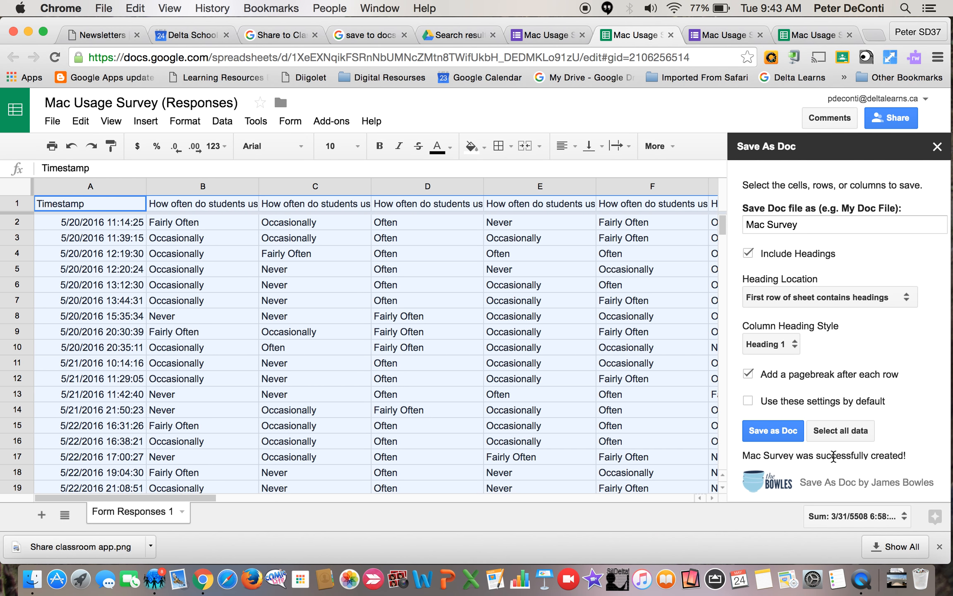
Open the newly created Mac Survey document and place the cursor in its text.
scroll(834, 457, down, 2)
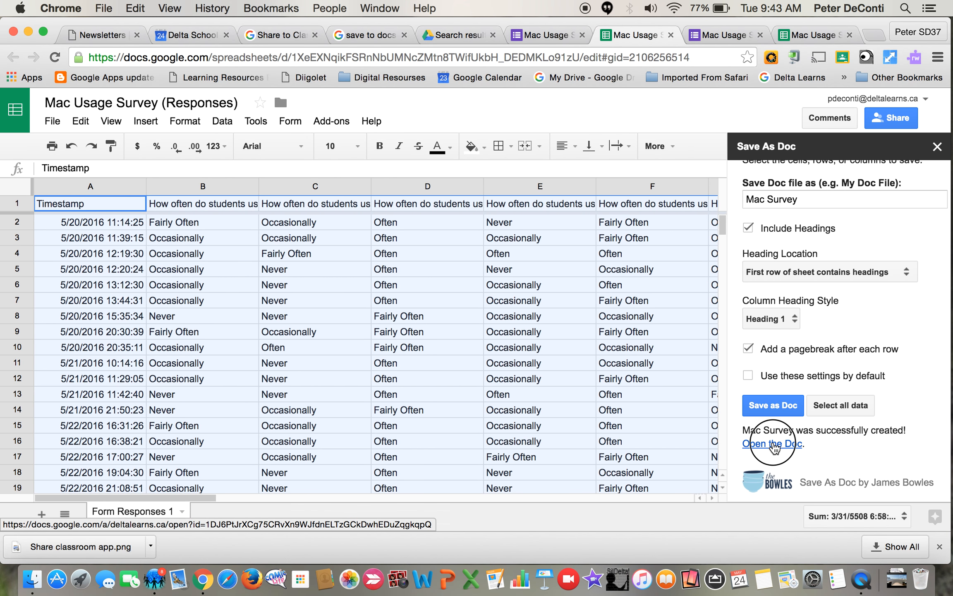
click(773, 444)
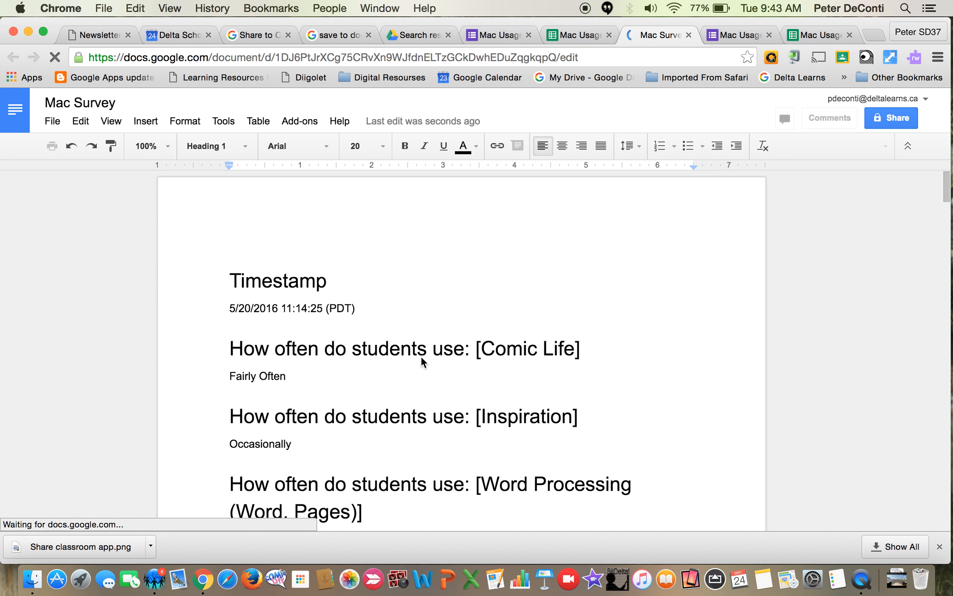
click(390, 348)
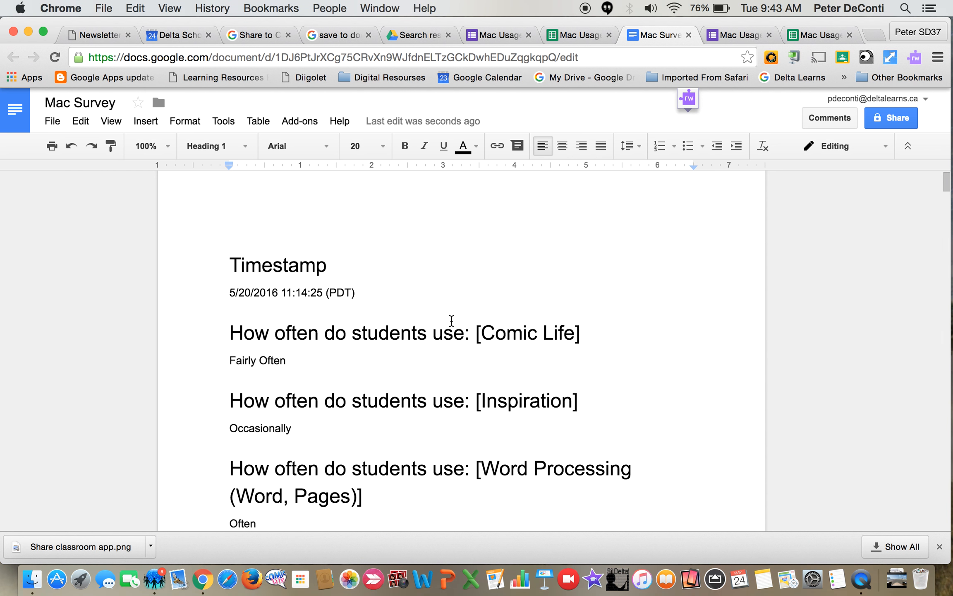
Examine how the first two responses are laid out across the document's pages.
scroll(451, 321, down, 13)
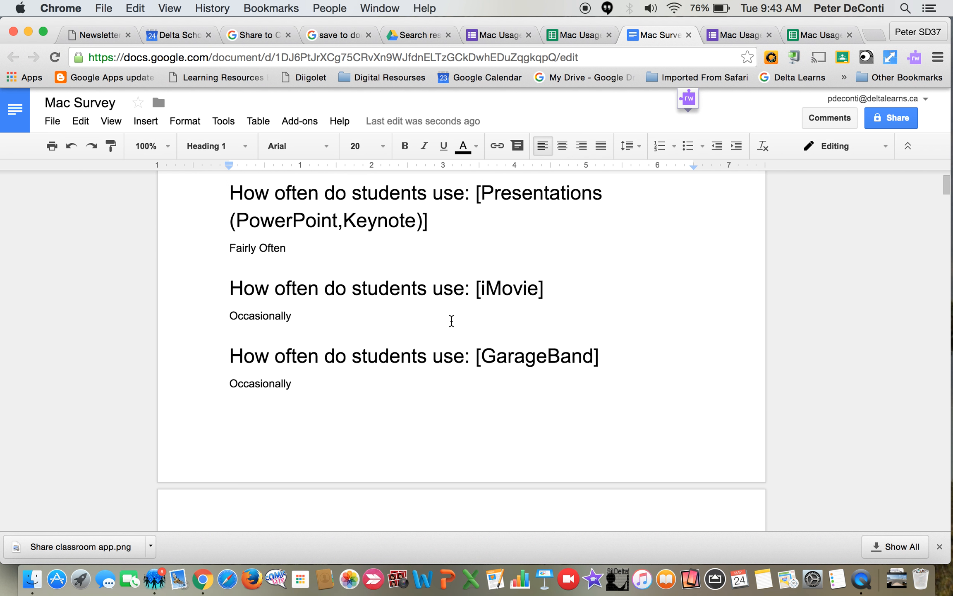
scroll(452, 321, down, 12)
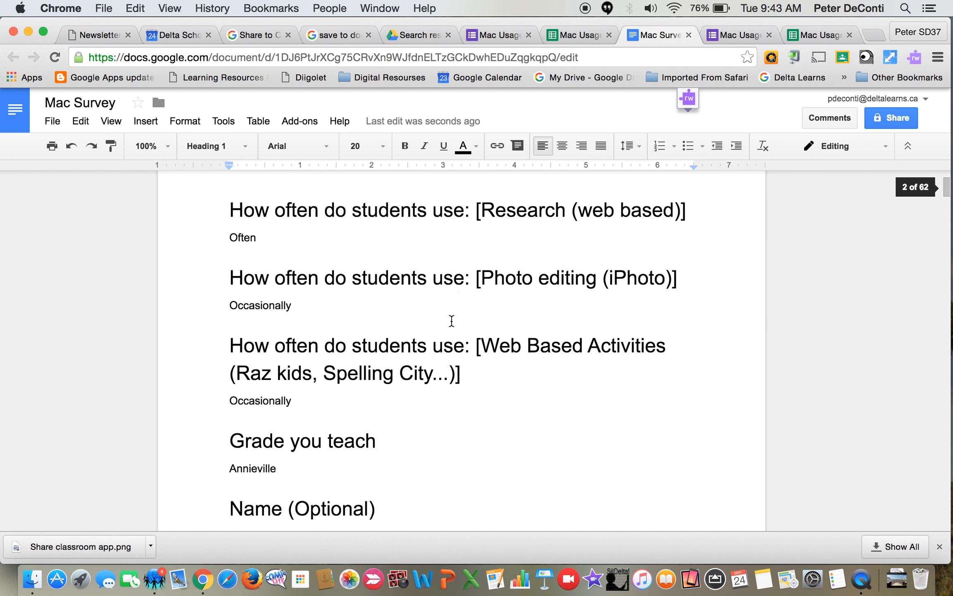
scroll(451, 321, down, 12)
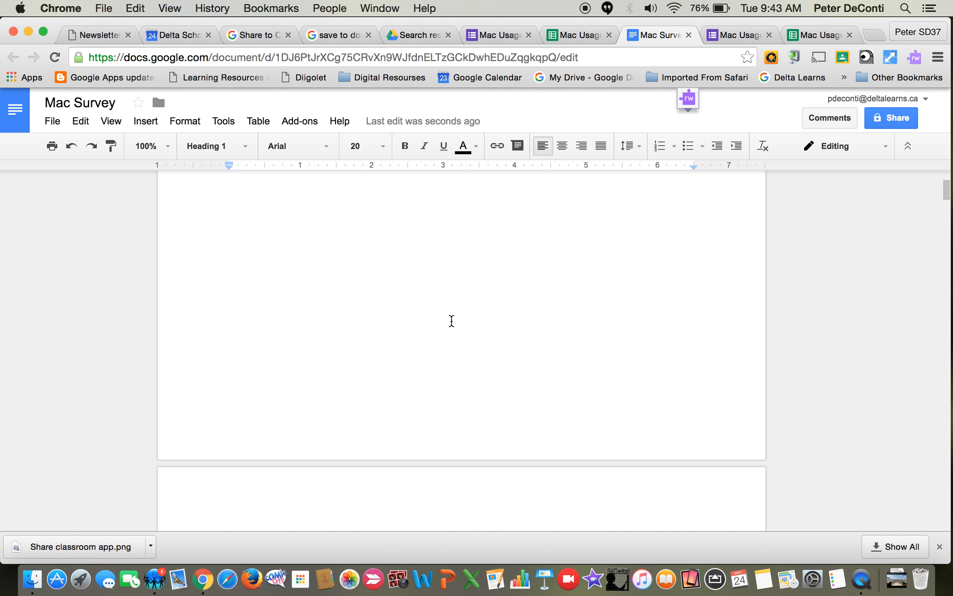
scroll(451, 321, down, 3)
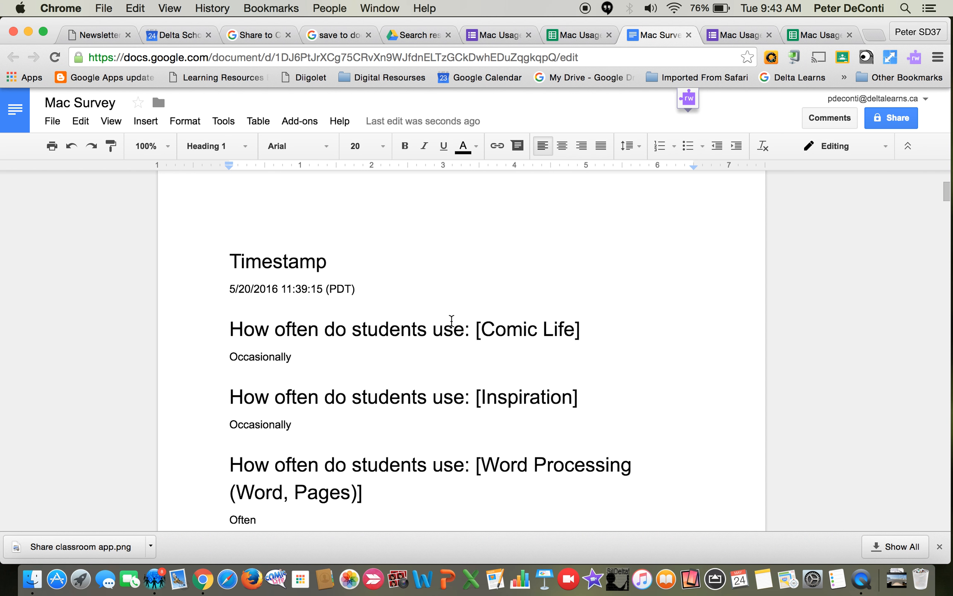
scroll(452, 321, down, 3)
scroll(451, 320, up, 3)
scroll(451, 320, down, 10)
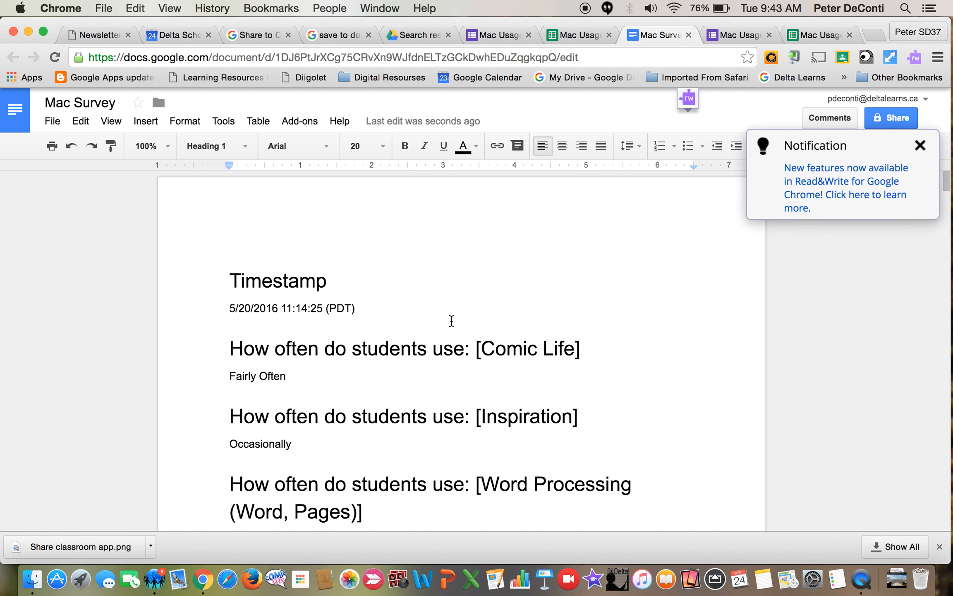
Set all the document's text to font size 12 and dismiss the Read&Write notification.
key(super+a)
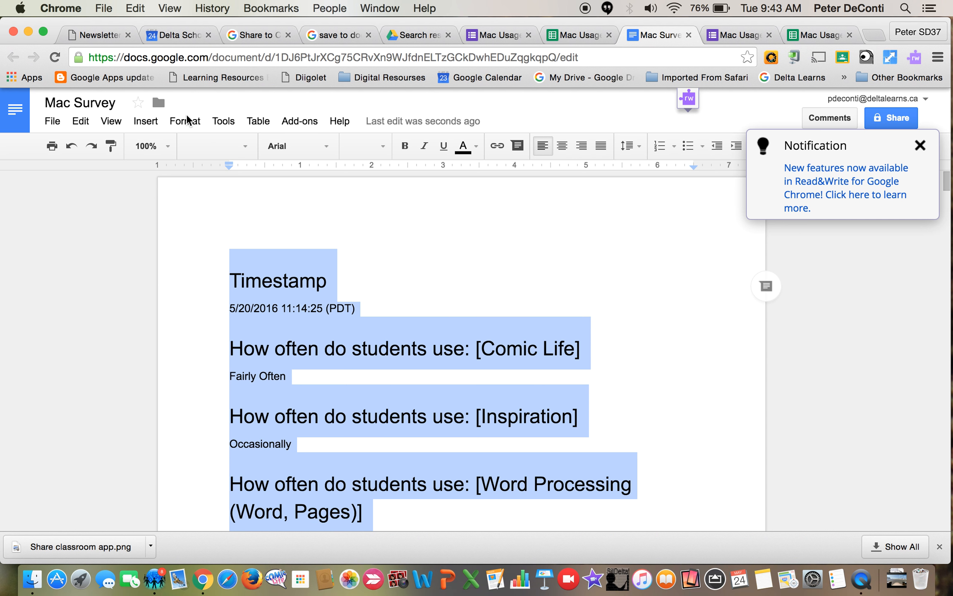
click(383, 147)
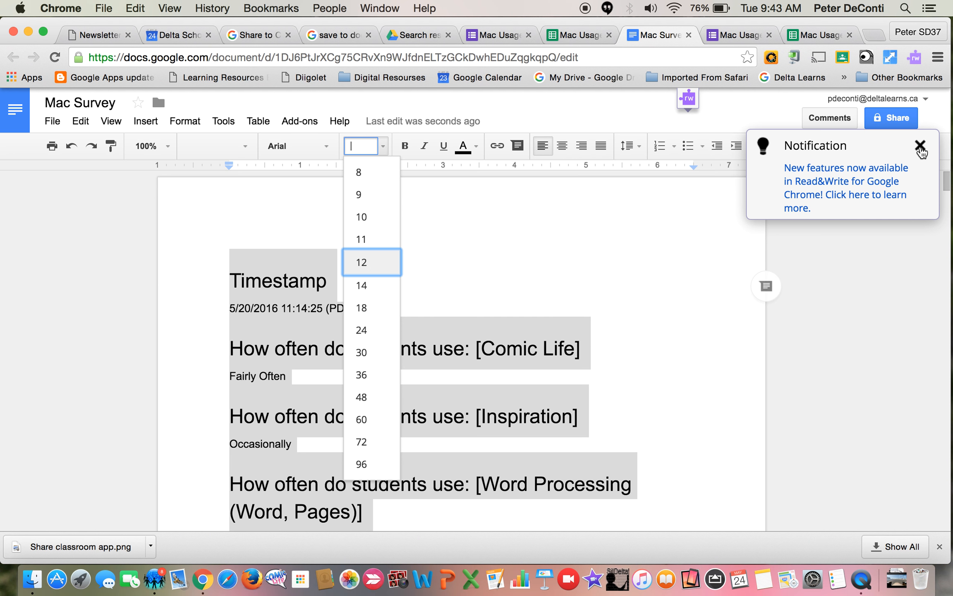
key(Return)
click(920, 145)
Check the resized text and page layout of the responses in the document.
scroll(492, 285, down, 10)
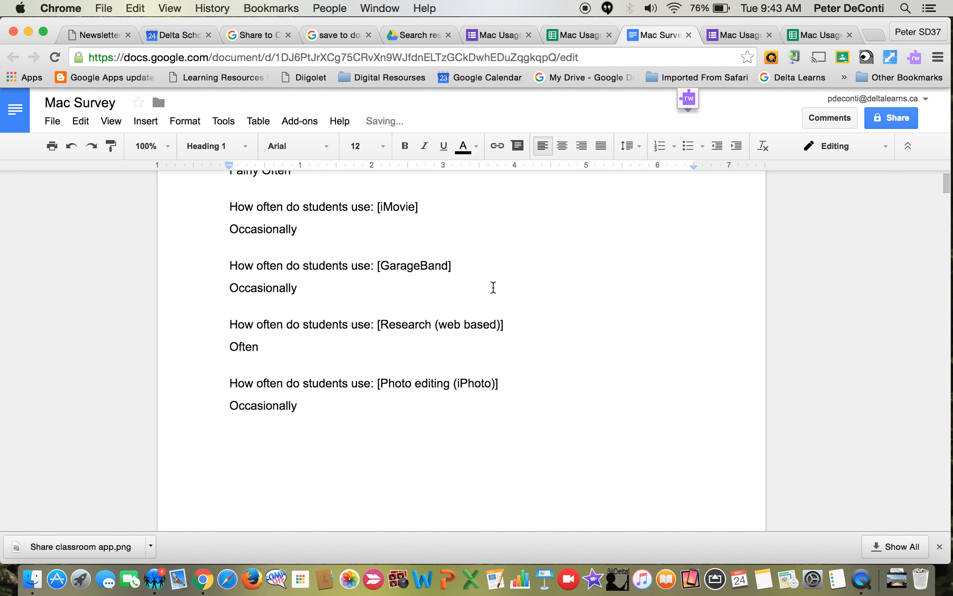
scroll(493, 286, down, 5)
scroll(493, 286, up, 6)
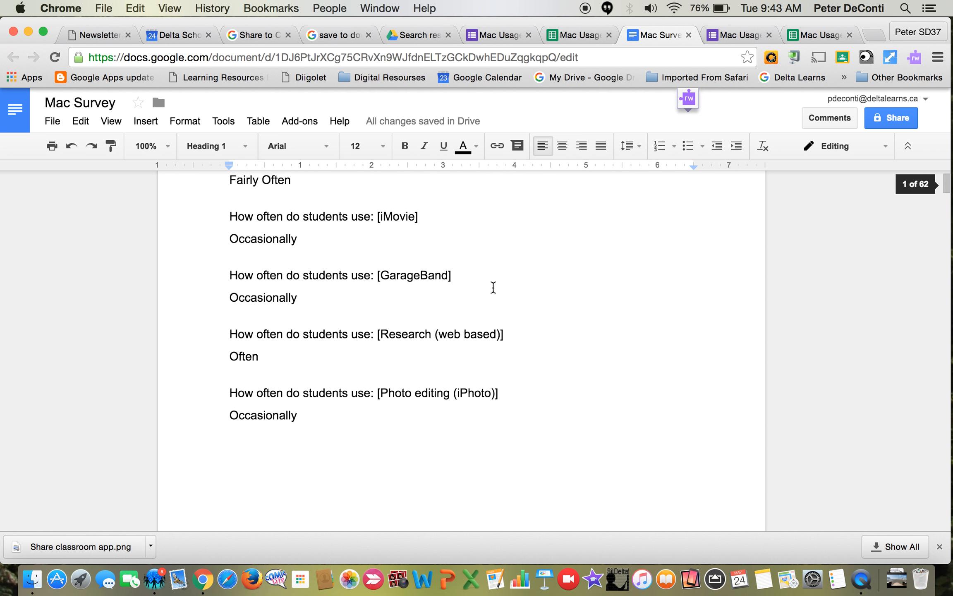
scroll(493, 287, up, 10)
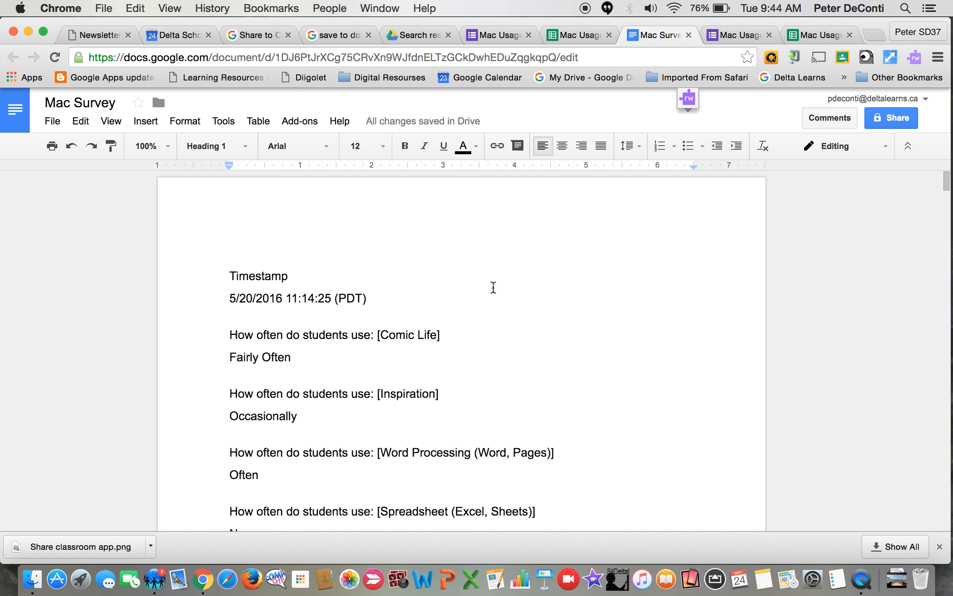
scroll(493, 287, down, 20)
scroll(493, 286, down, 15)
scroll(493, 286, up, 10)
scroll(493, 287, up, 15)
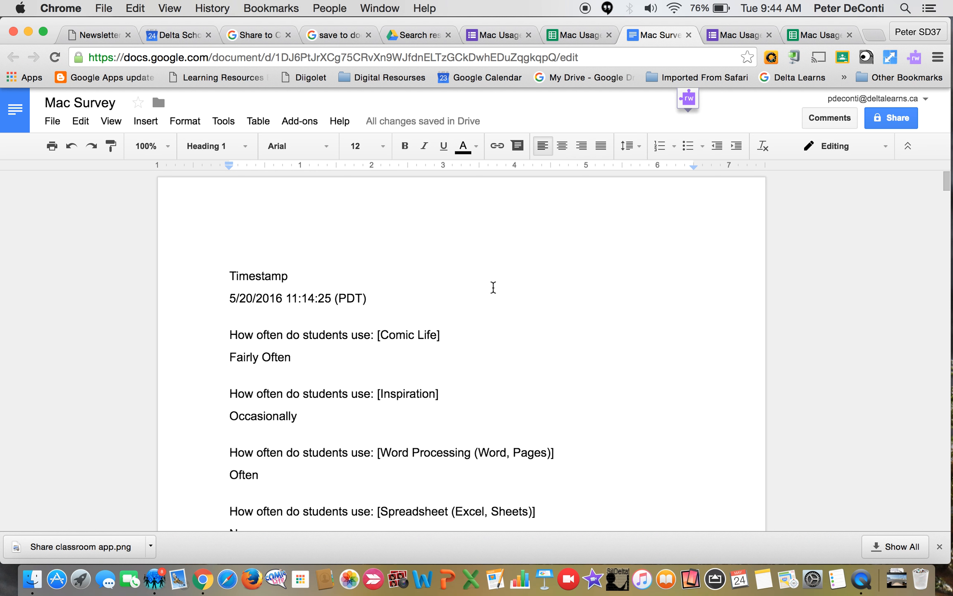